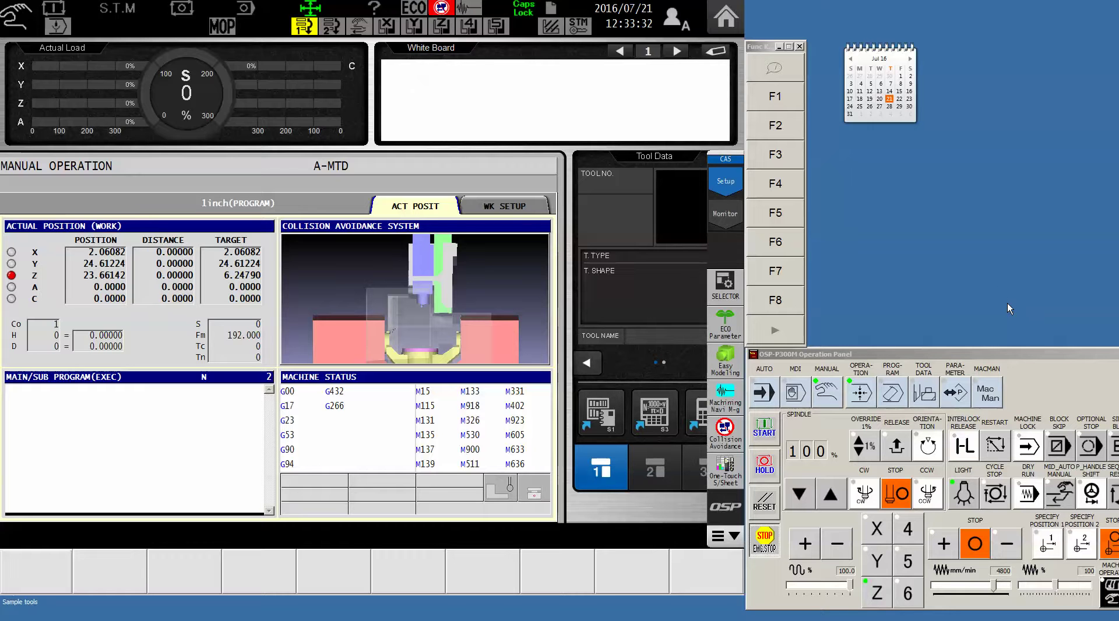
- Hide the right-hand shortcut strip and make the Operation Panel active
{"action": "left_click", "coordinate": [729, 538]}
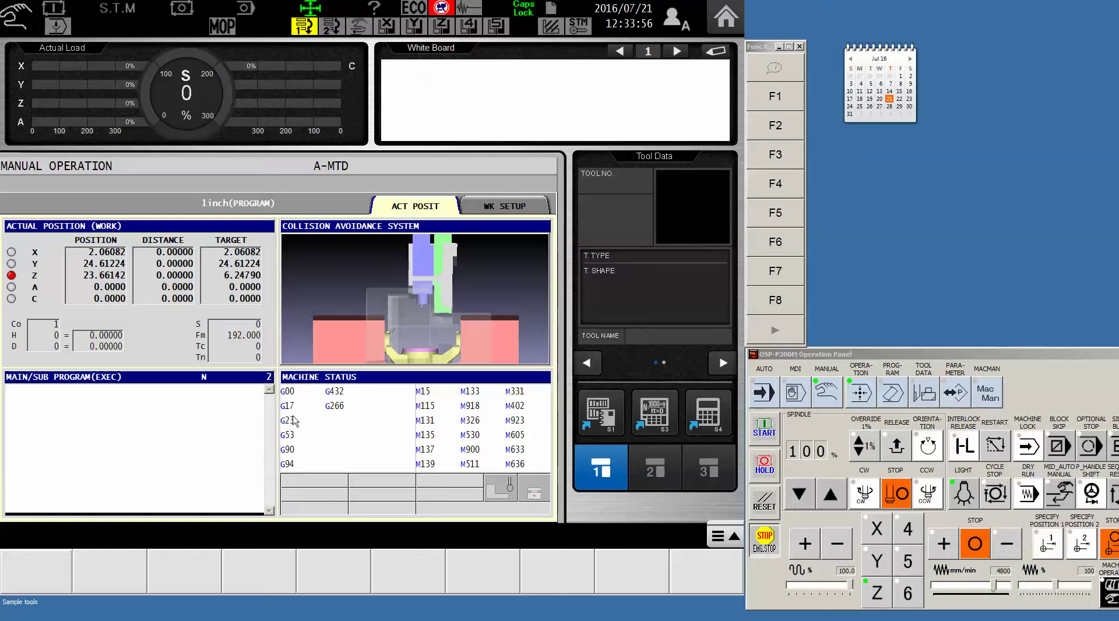
{"action": "left_click", "coordinate": [895, 357]}
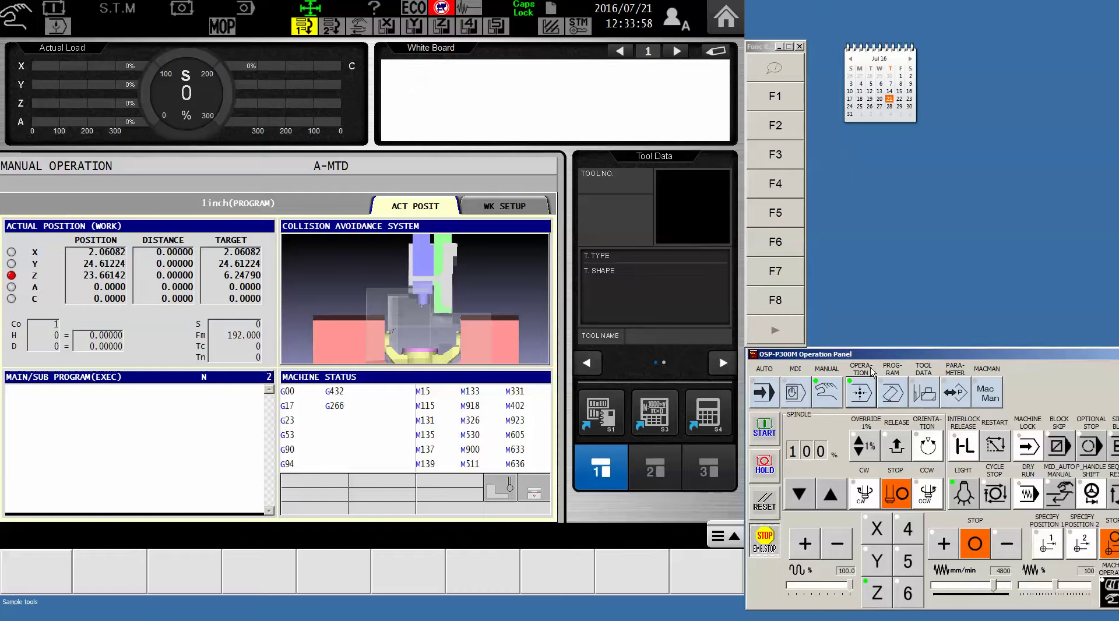
- Execute G30P1 from MDI to reach home position 1, then jog Y positive
{"action": "left_click", "coordinate": [827, 398]}
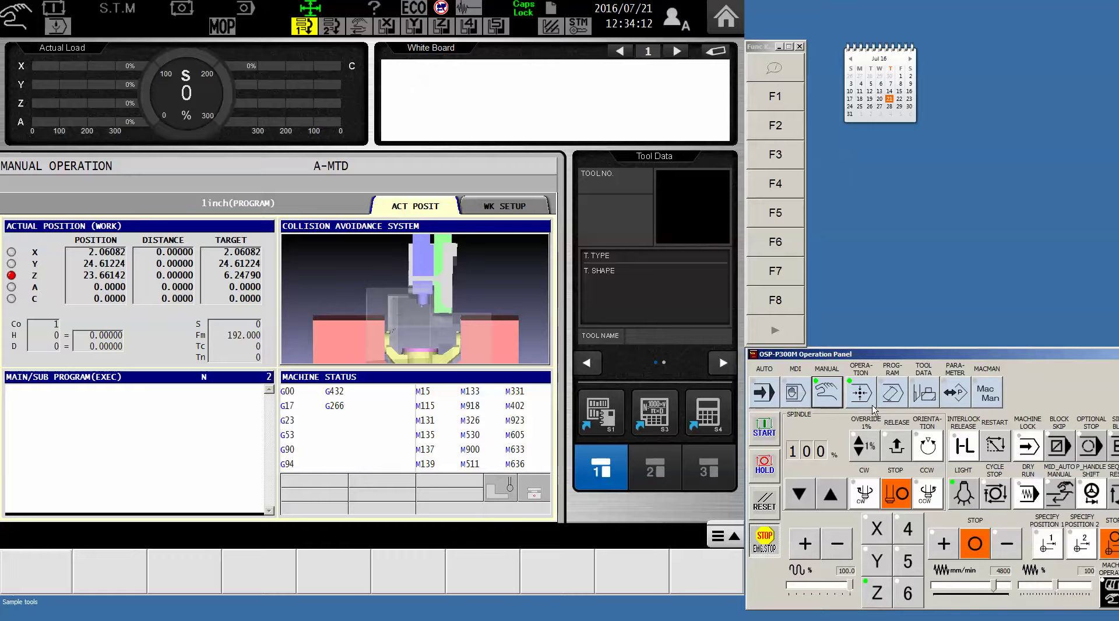
{"action": "left_click", "coordinate": [796, 393]}
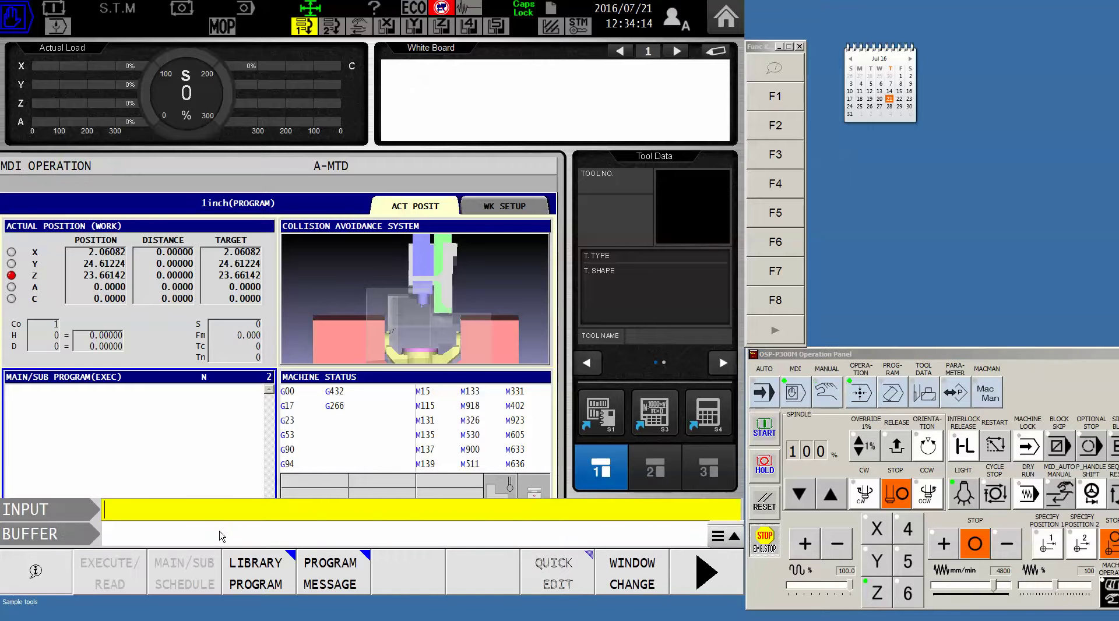
{"action": "type", "text": "G30P1"}
{"action": "key", "text": "Return"}
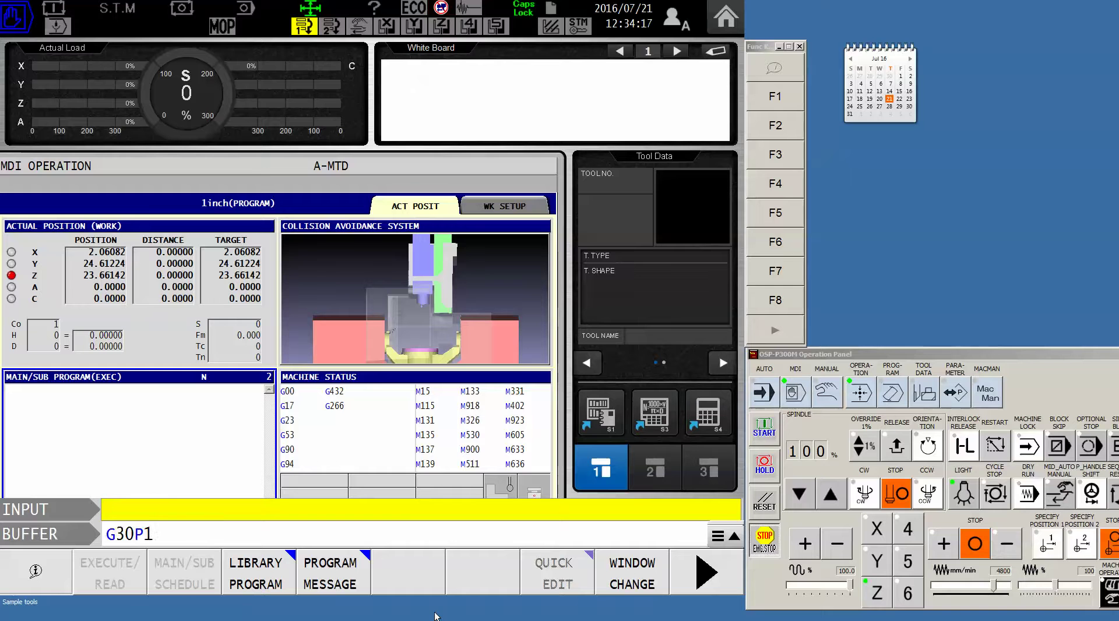
{"action": "left_click", "coordinate": [765, 431]}
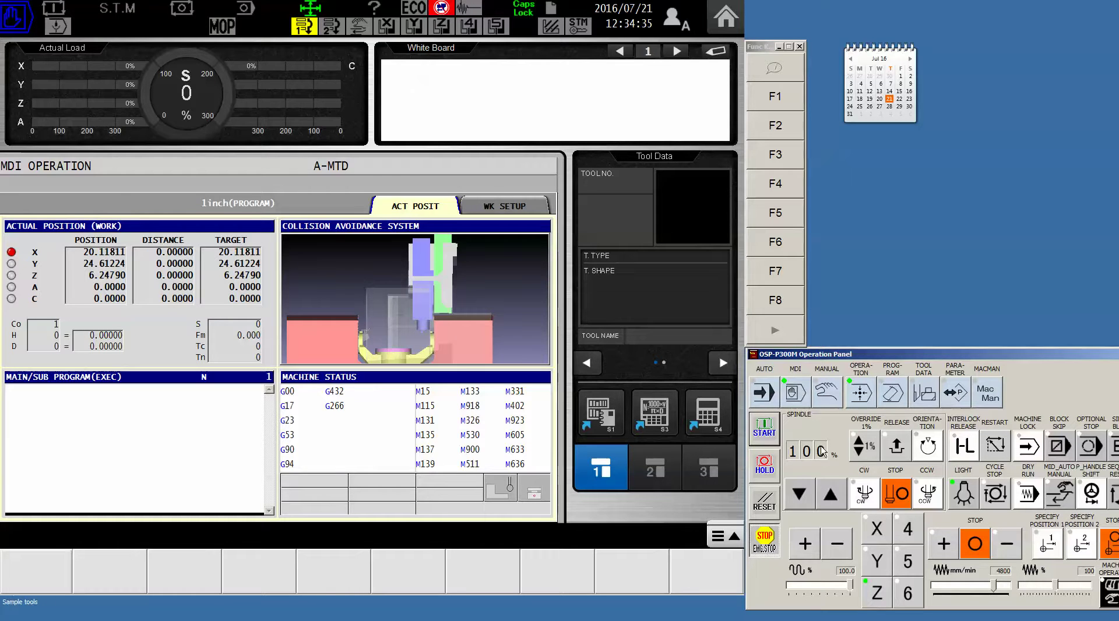
{"action": "left_click", "coordinate": [879, 563]}
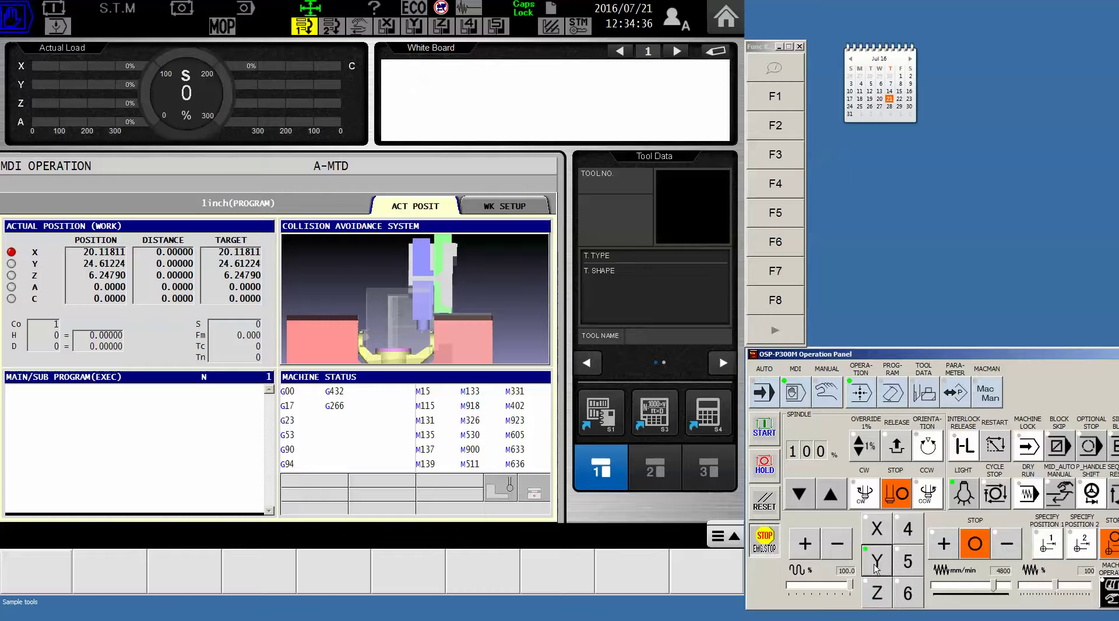
{"action": "left_click", "coordinate": [806, 544]}
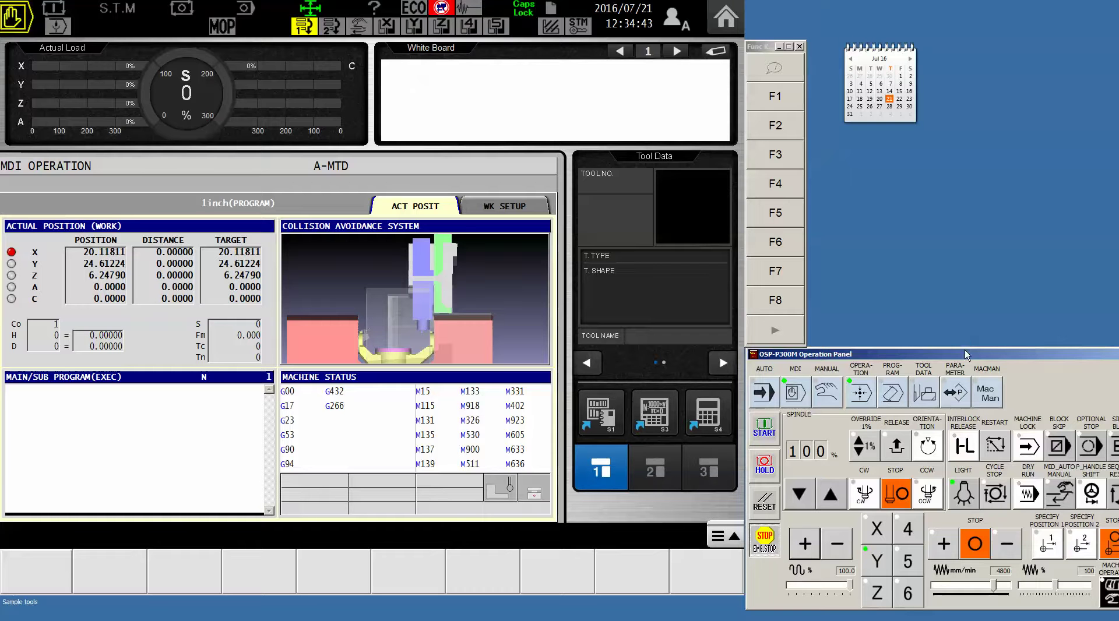
- Enable ALL DISPLAY so the parameter page list shows every page
{"action": "left_click", "coordinate": [956, 394]}
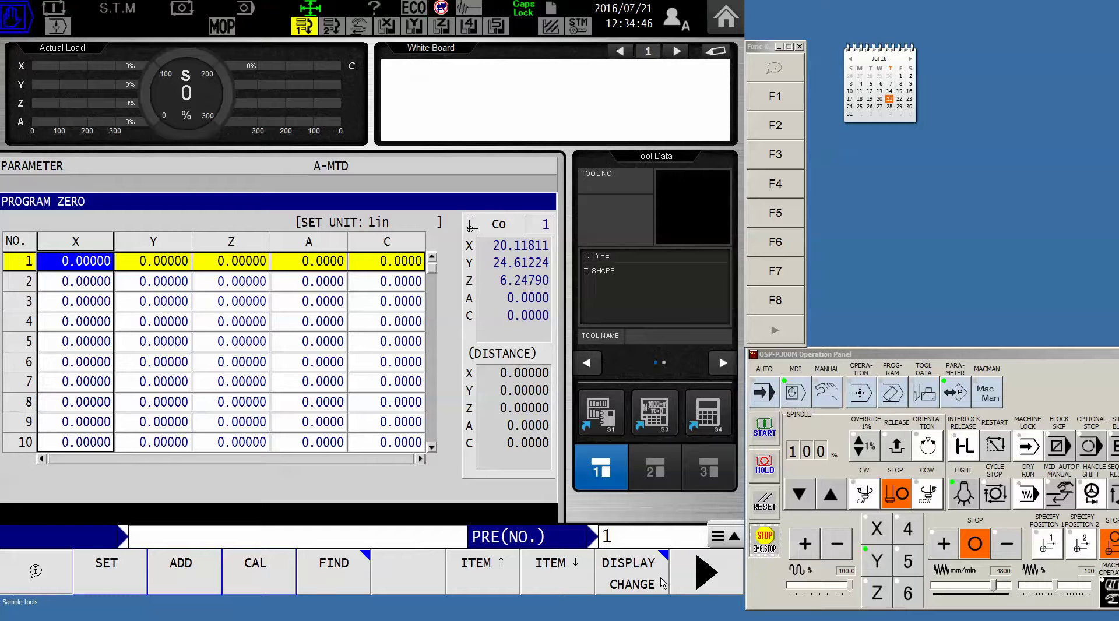
{"action": "left_click", "coordinate": [643, 581]}
{"action": "left_click", "coordinate": [706, 573]}
{"action": "left_click", "coordinate": [107, 582]}
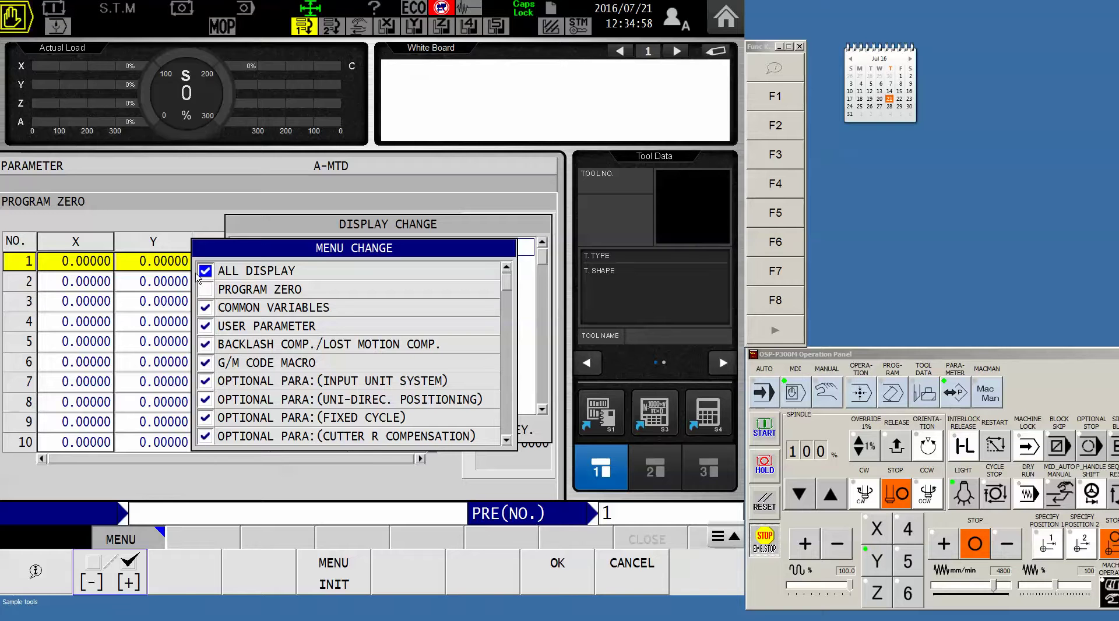
{"action": "left_click", "coordinate": [571, 588]}
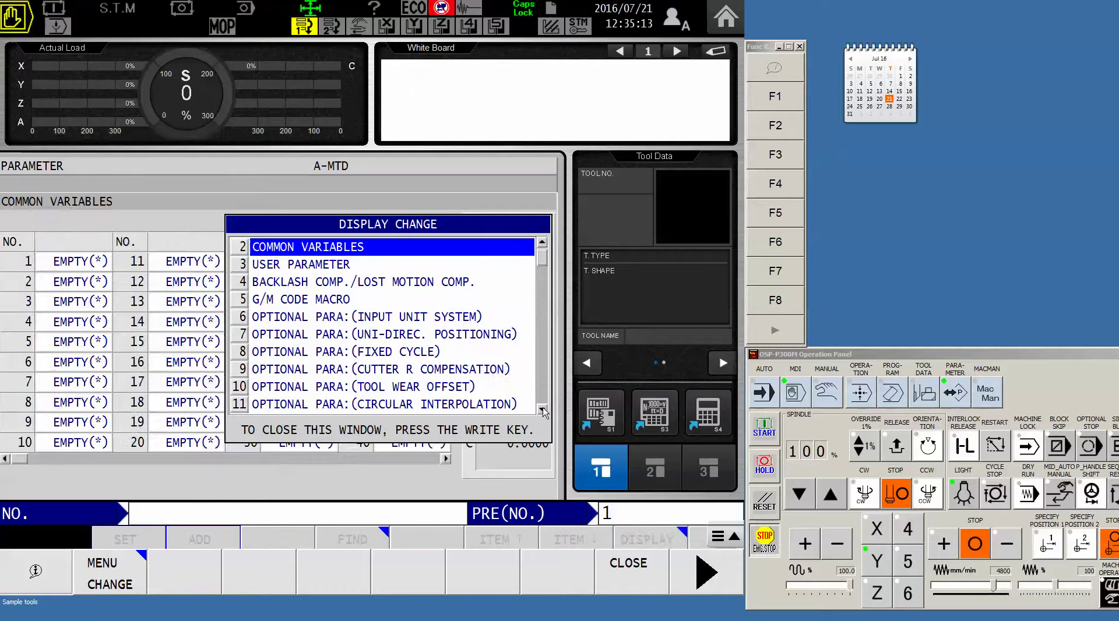
- Select the 26 HOME POSITION page from the list and close the list
{"action": "left_click", "coordinate": [542, 409]}
{"action": "left_click", "coordinate": [542, 410]}
{"action": "left_click", "coordinate": [542, 410]}
{"action": "left_click", "coordinate": [542, 410]}
{"action": "left_click", "coordinate": [542, 410]}
{"action": "left_click", "coordinate": [543, 410]}
{"action": "left_click", "coordinate": [543, 410]}
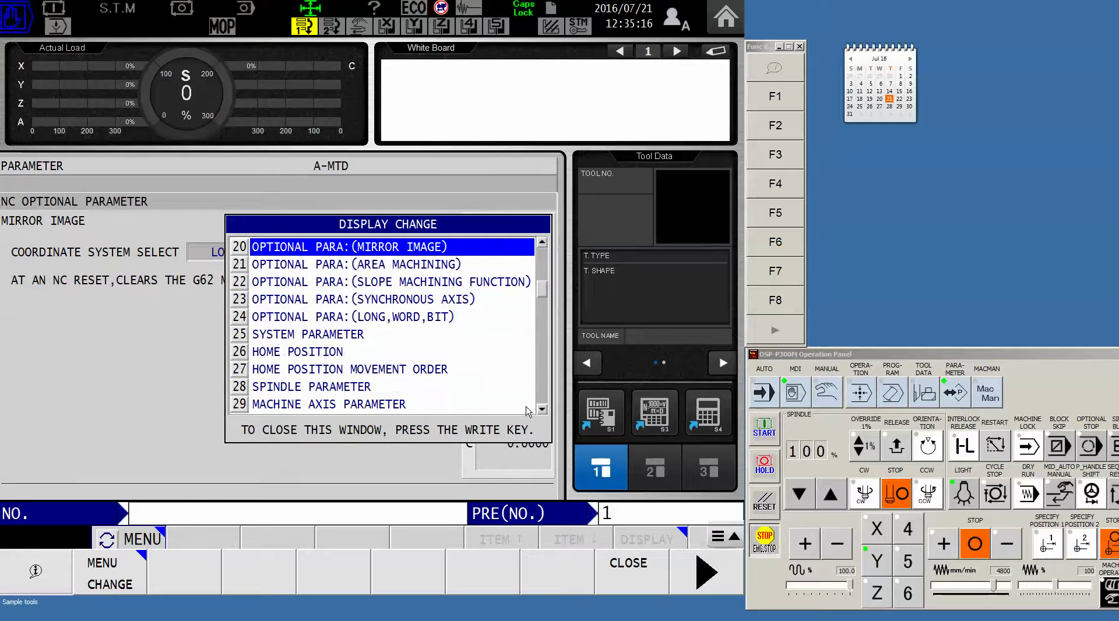
{"action": "left_click", "coordinate": [286, 352]}
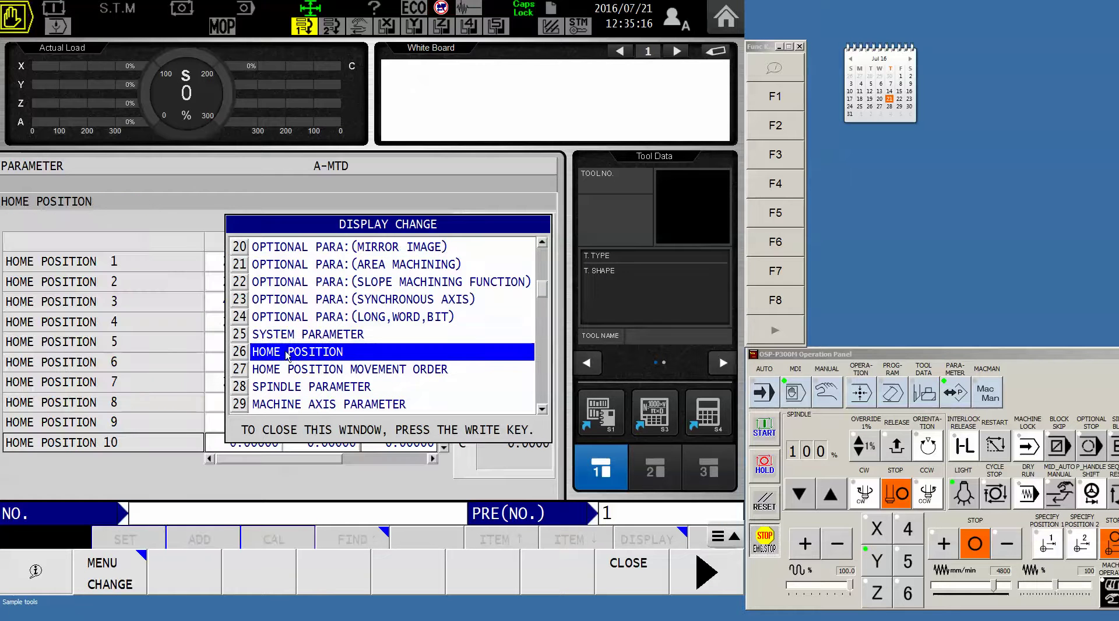
{"action": "left_click", "coordinate": [637, 574]}
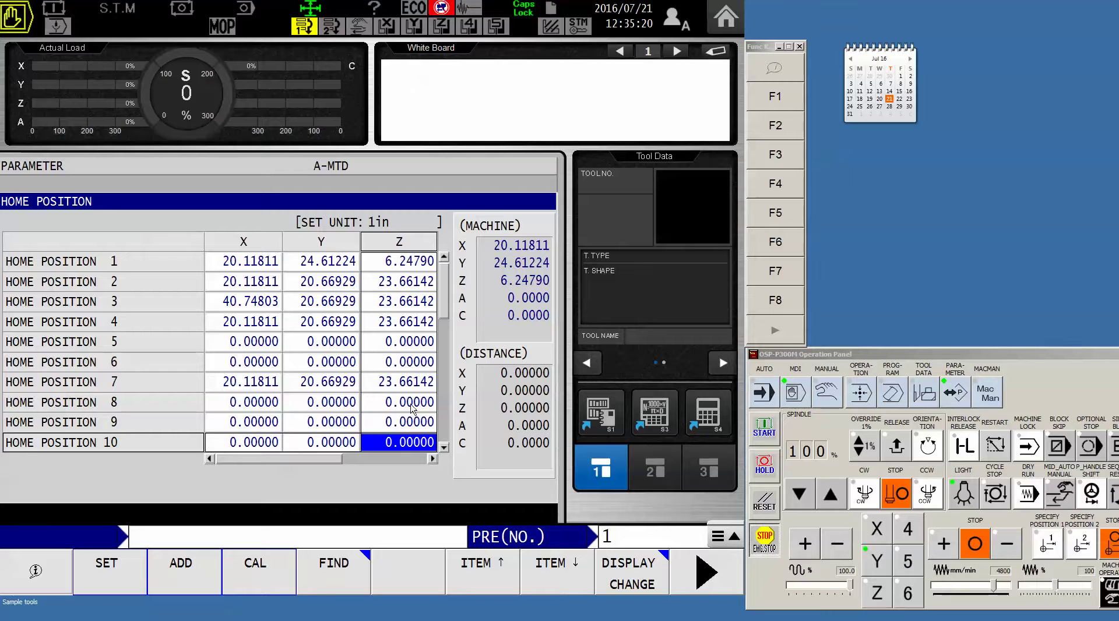
- Use CAL to store current Z 6.24790 and Y 24.61224 in home position 10
{"action": "left_click_drag", "start_coordinate": [444, 448], "coordinate": [445, 447]}
{"action": "left_click_drag", "start_coordinate": [443, 378], "coordinate": [444, 293]}
{"action": "left_click", "coordinate": [263, 584]}
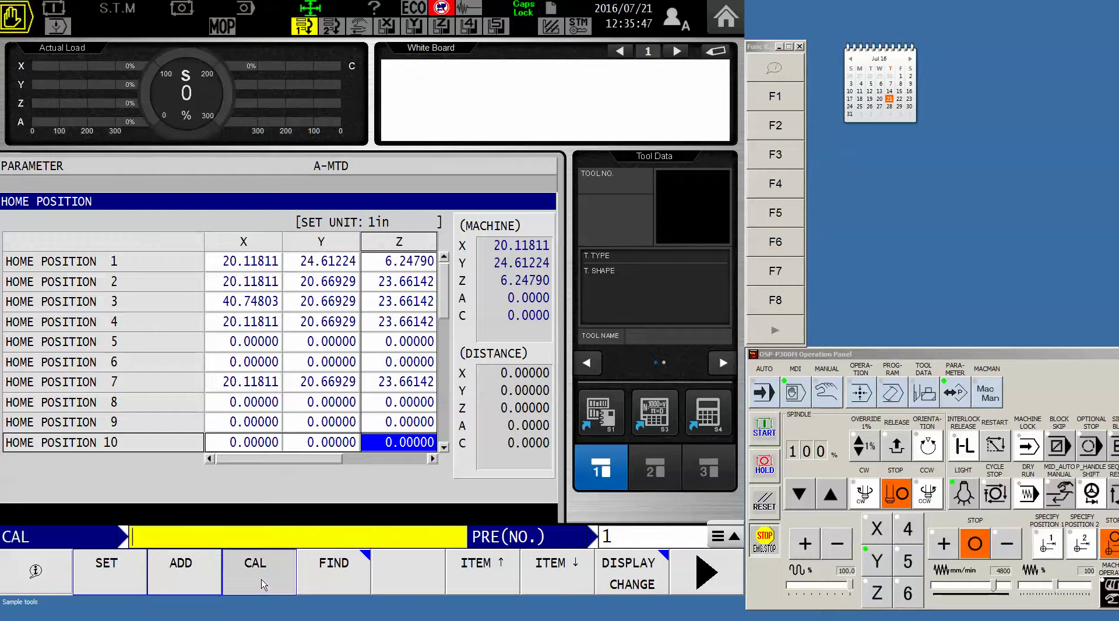
{"action": "key", "text": "Return"}
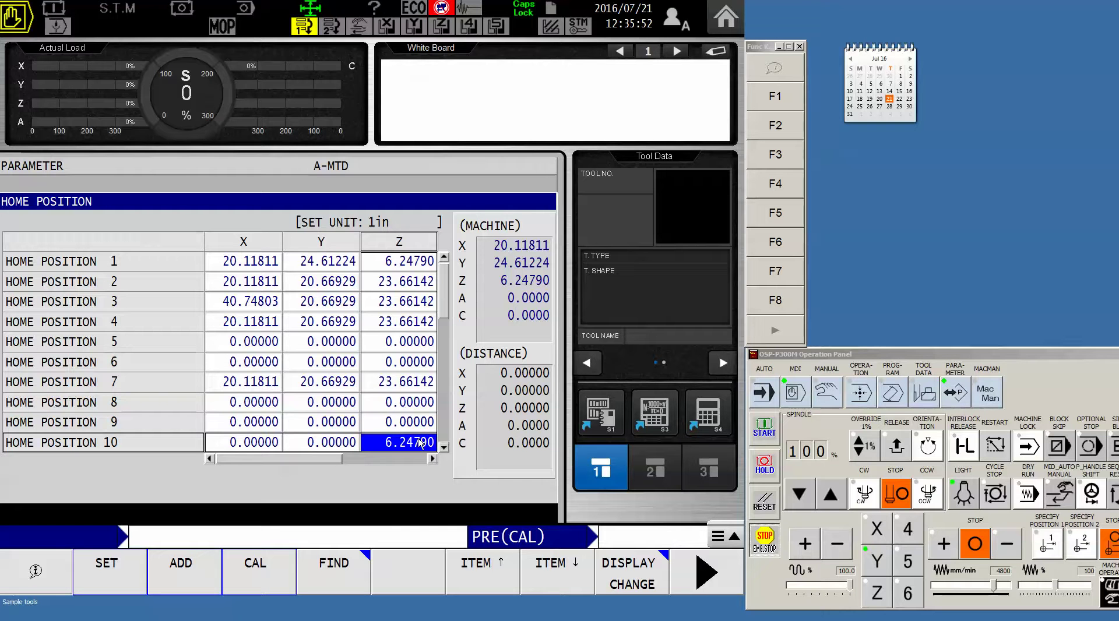
{"action": "left_click", "coordinate": [333, 445]}
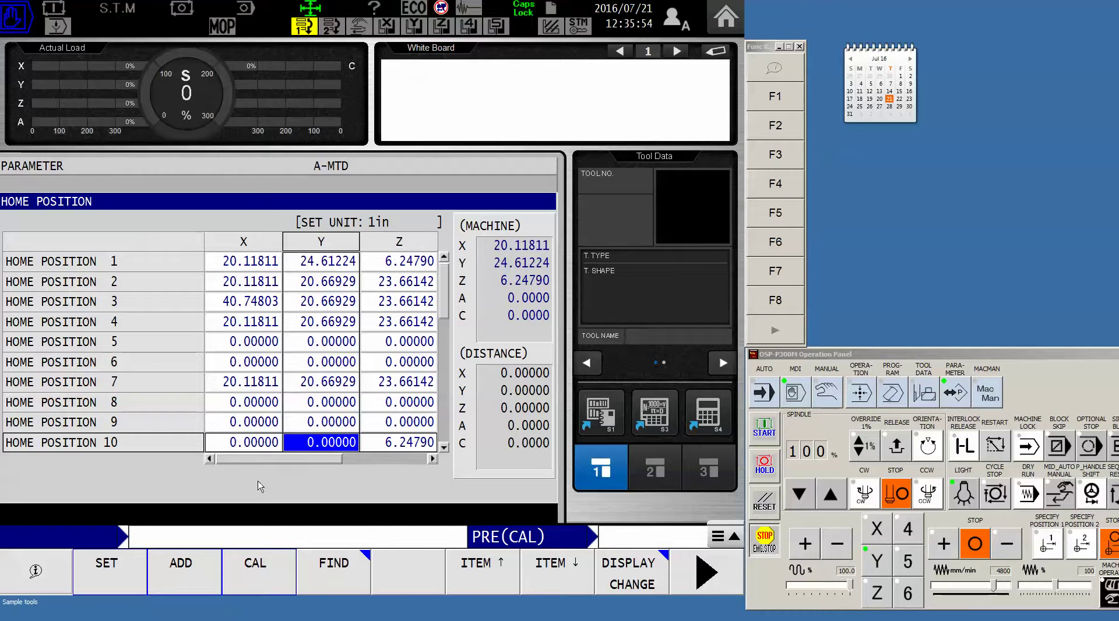
{"action": "left_click", "coordinate": [256, 581]}
{"action": "left_click", "coordinate": [257, 580]}
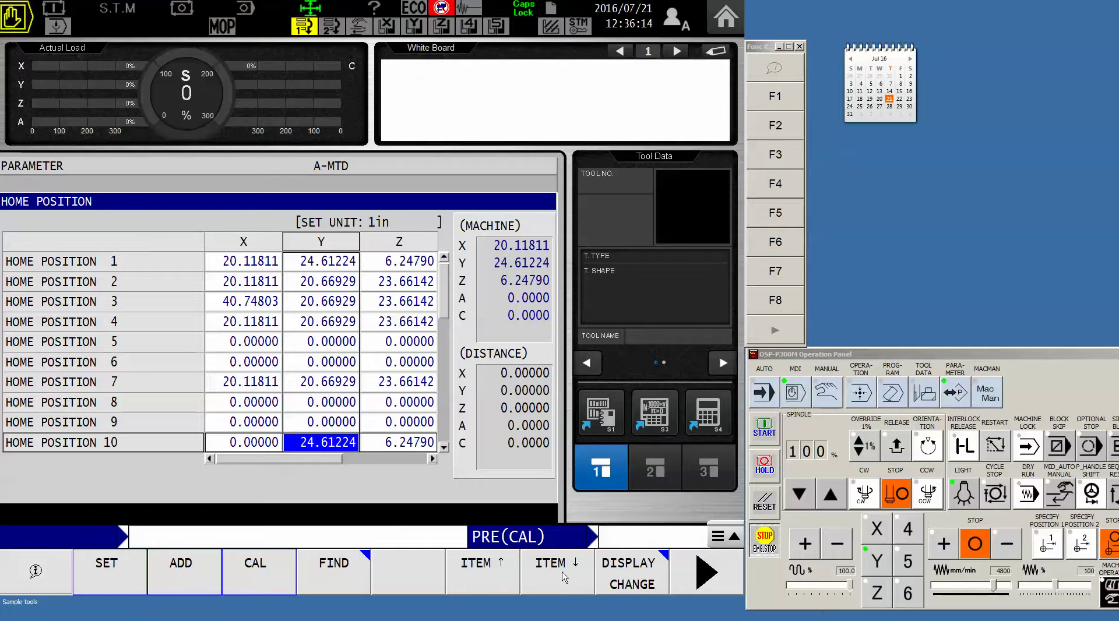
- On the Movement Order page, give home position 10 Z order 1 and Y order 2
{"action": "left_click", "coordinate": [561, 576]}
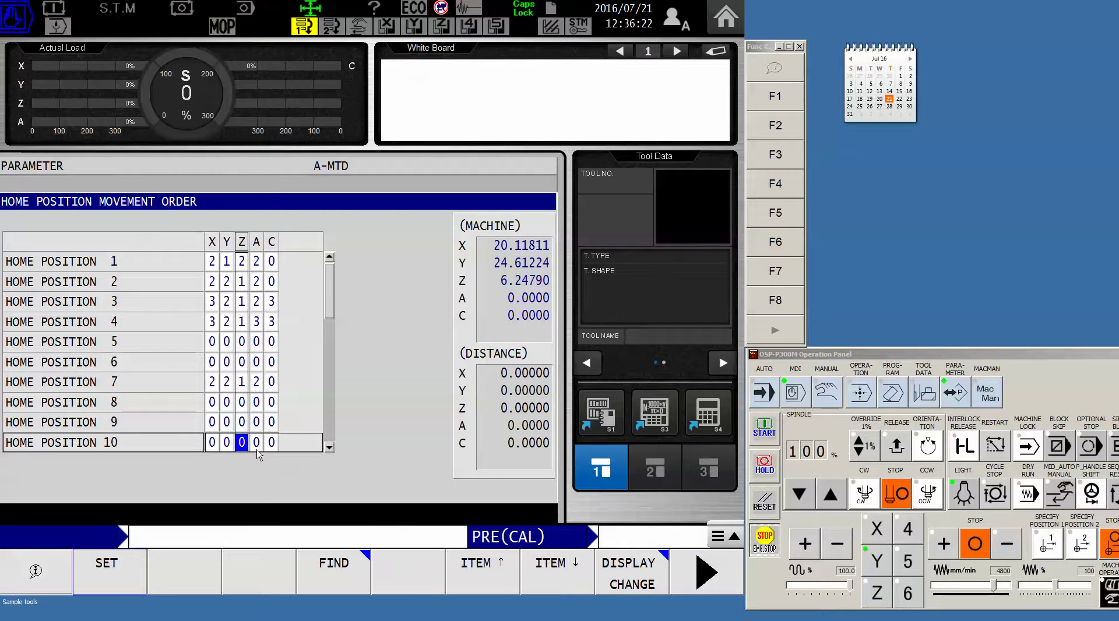
{"action": "left_click", "coordinate": [501, 583]}
{"action": "left_click", "coordinate": [549, 583]}
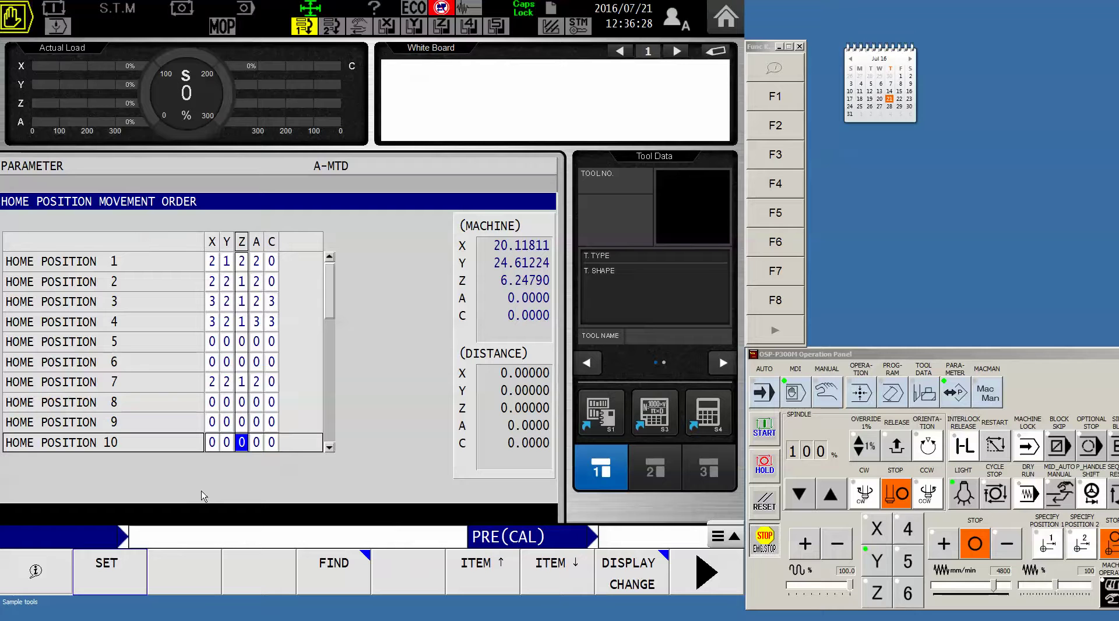
{"action": "left_click", "coordinate": [87, 590]}
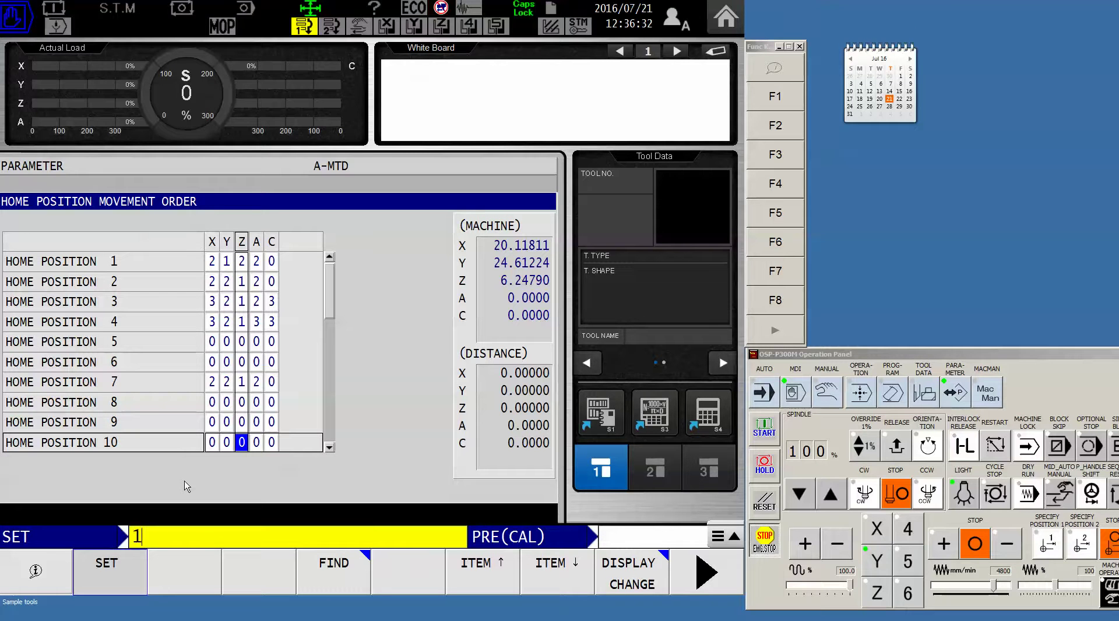
{"action": "key", "text": "Return"}
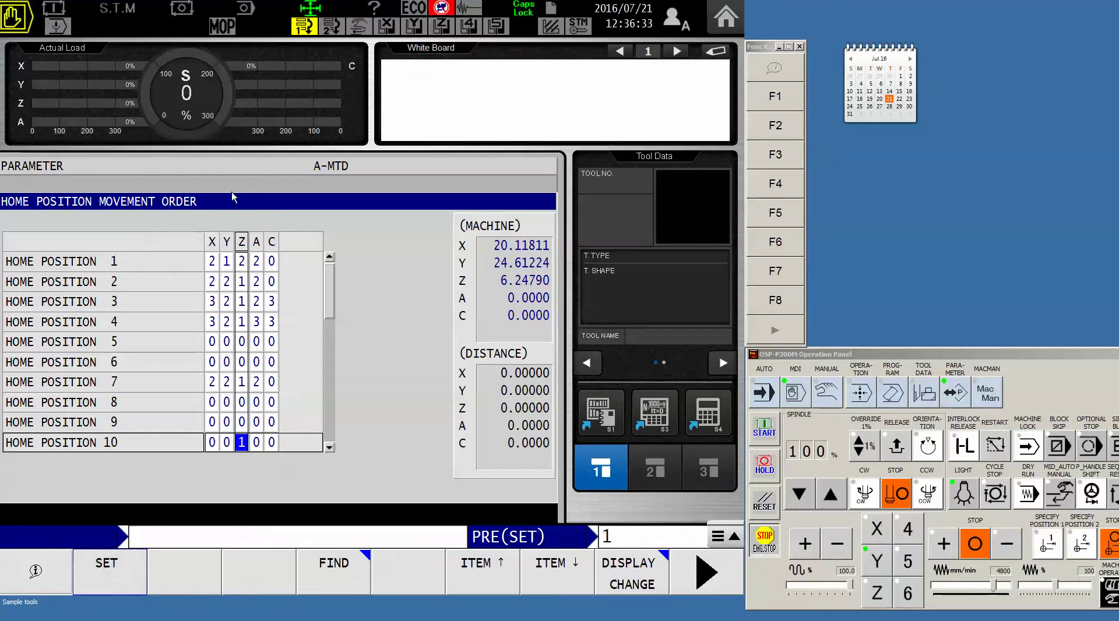
{"action": "left_click", "coordinate": [227, 443]}
{"action": "left_click", "coordinate": [110, 574]}
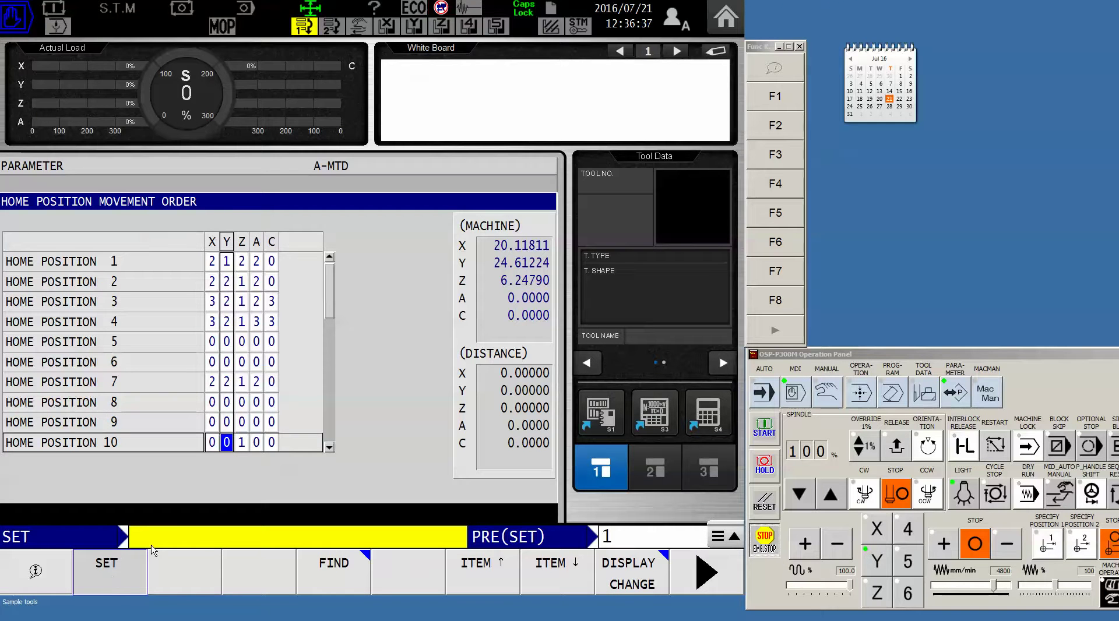
{"action": "type", "text": "2"}
{"action": "key", "text": "Return"}
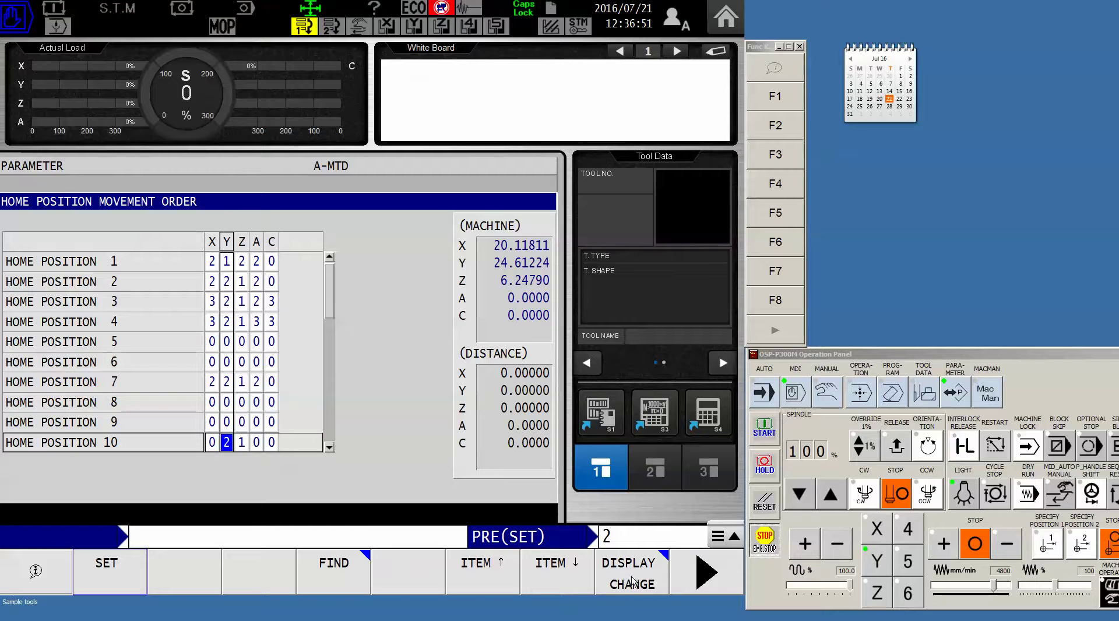
- In manual mode, jog Z to 23.66142, X to 1.32593 and Y to 16.45690
{"action": "left_click", "coordinate": [867, 391]}
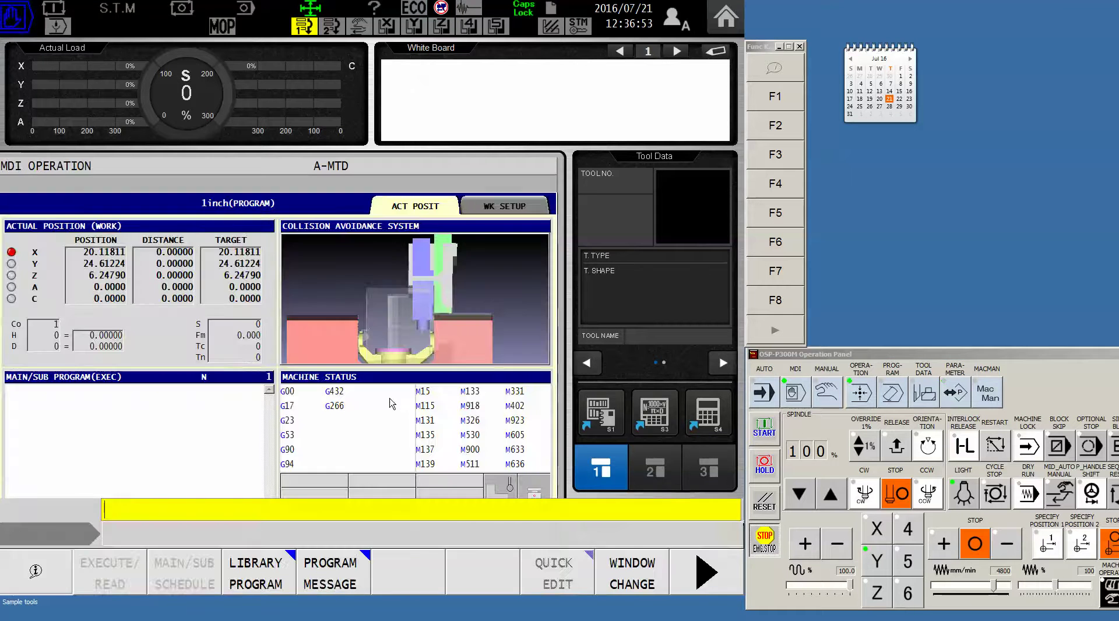
{"action": "left_click", "coordinate": [827, 392]}
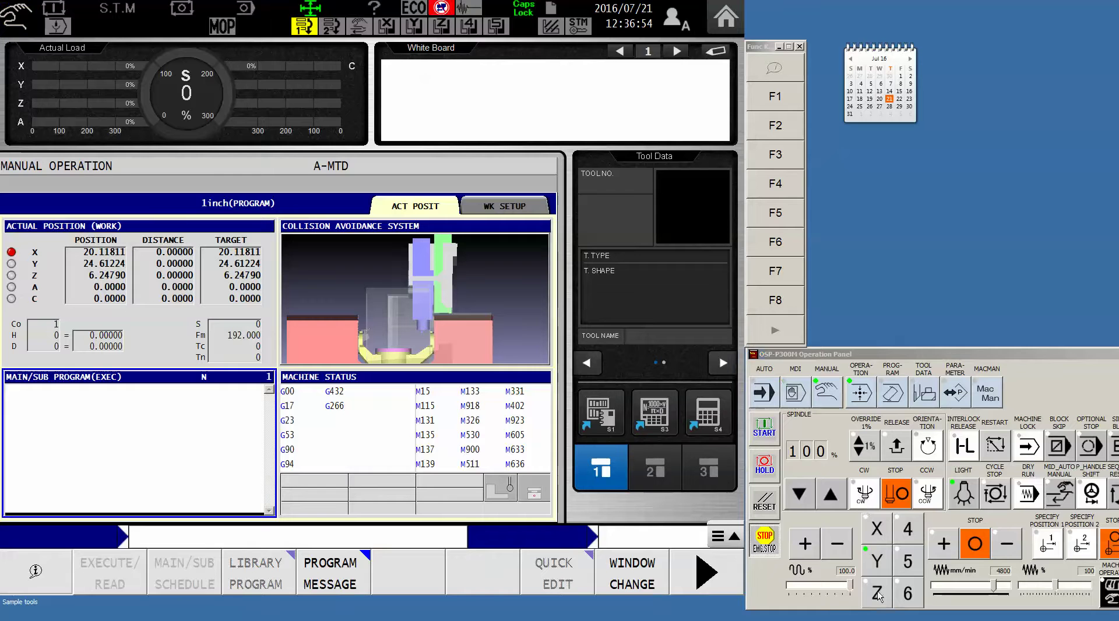
{"action": "left_click", "coordinate": [807, 548]}
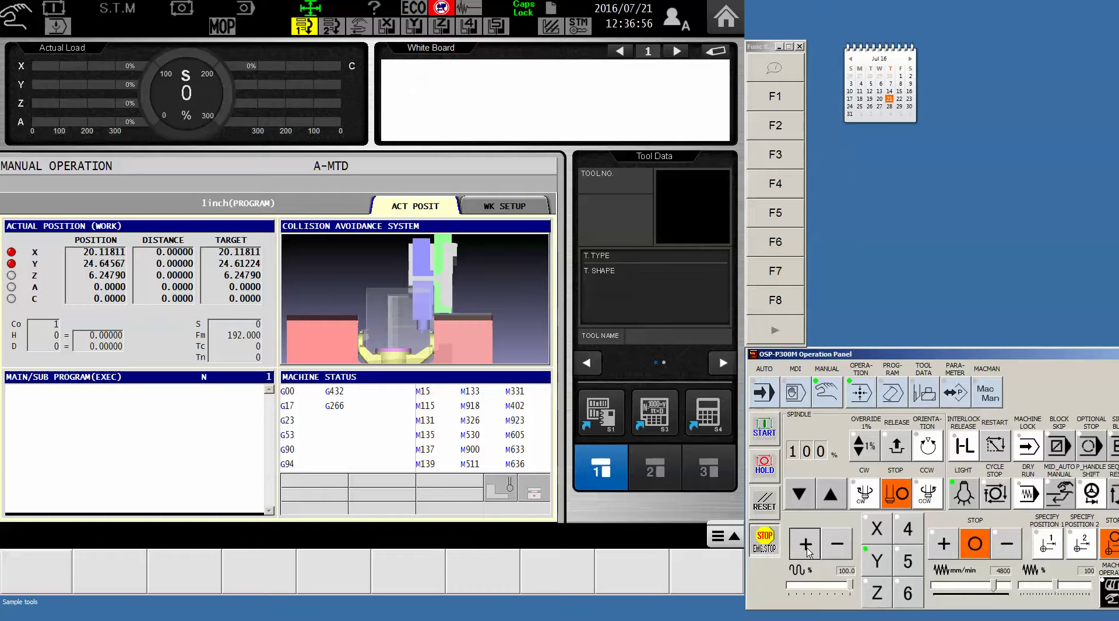
{"action": "left_click", "coordinate": [876, 594]}
{"action": "left_click", "coordinate": [799, 546]}
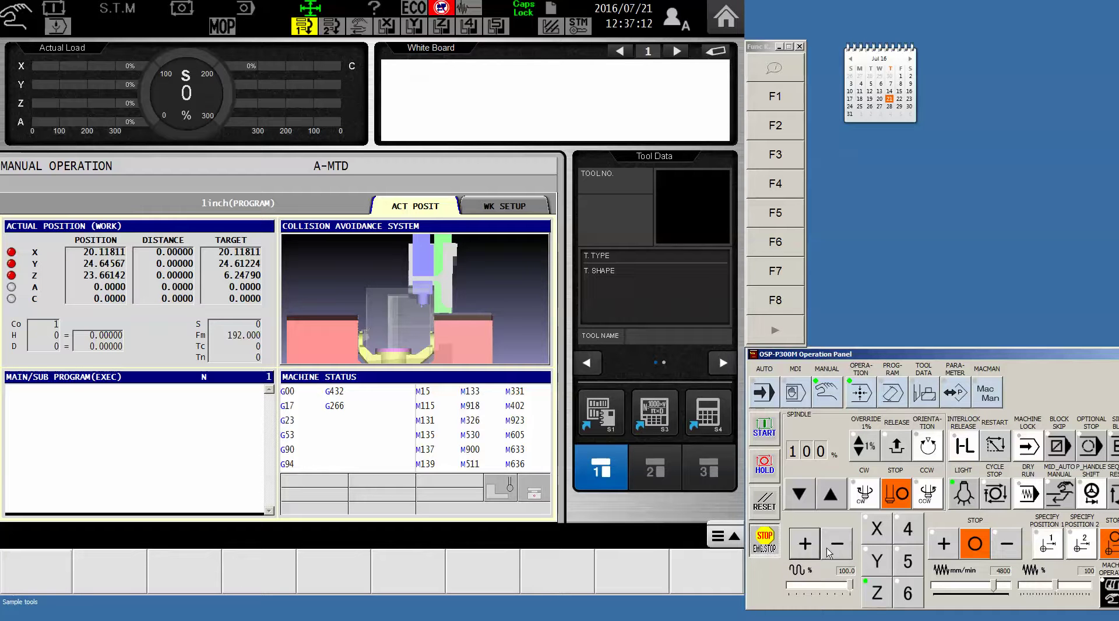
{"action": "left_click", "coordinate": [877, 529]}
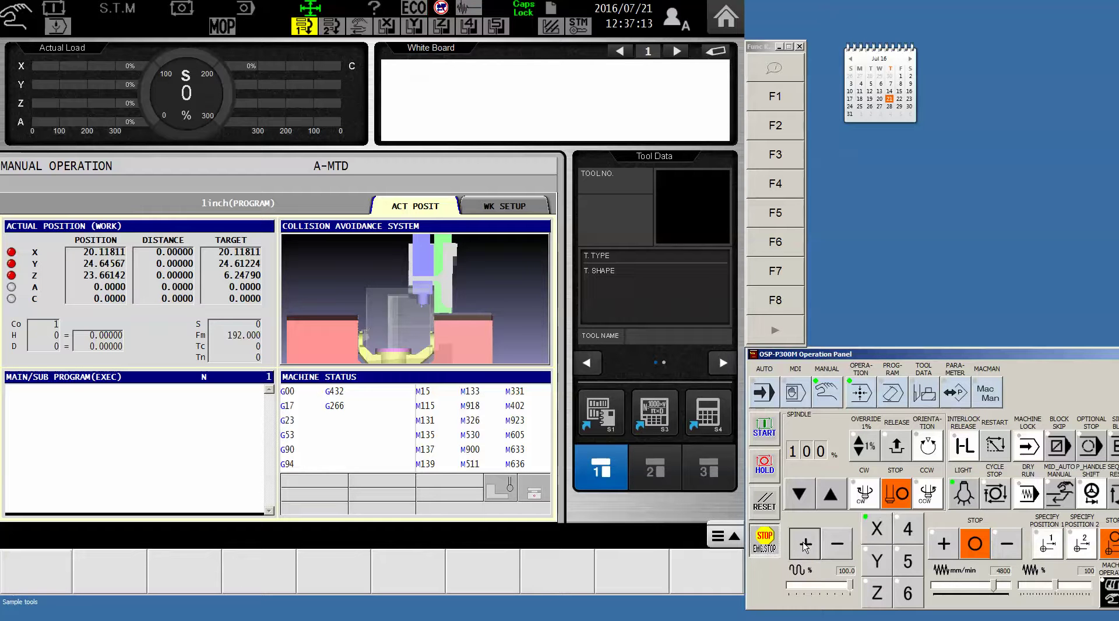
{"action": "left_click", "coordinate": [840, 551]}
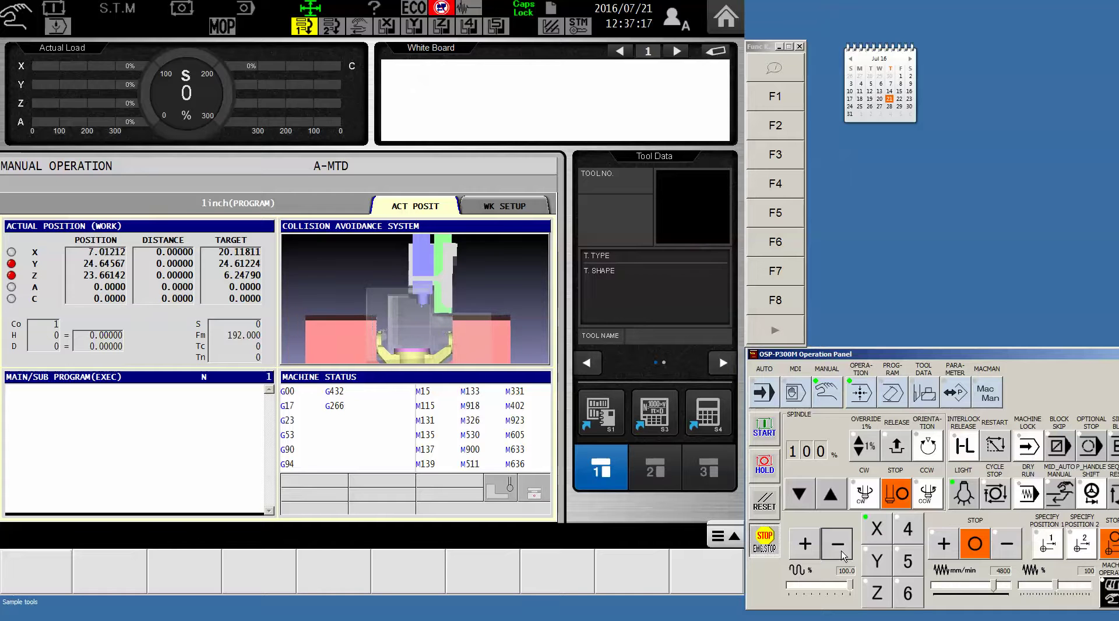
{"action": "left_click", "coordinate": [877, 561]}
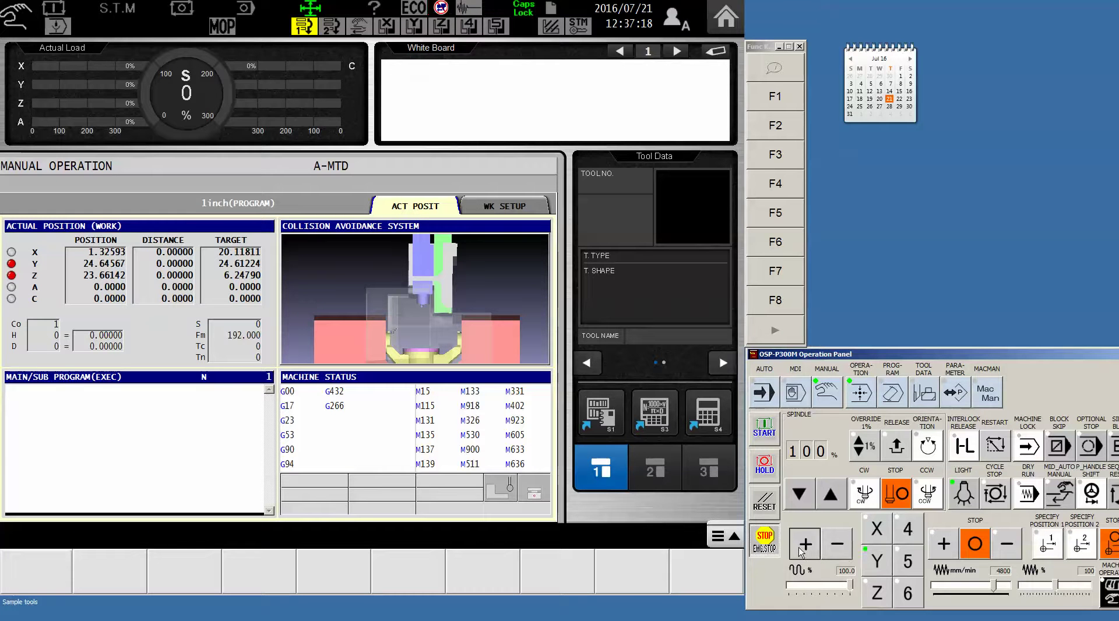
{"action": "left_click", "coordinate": [835, 551]}
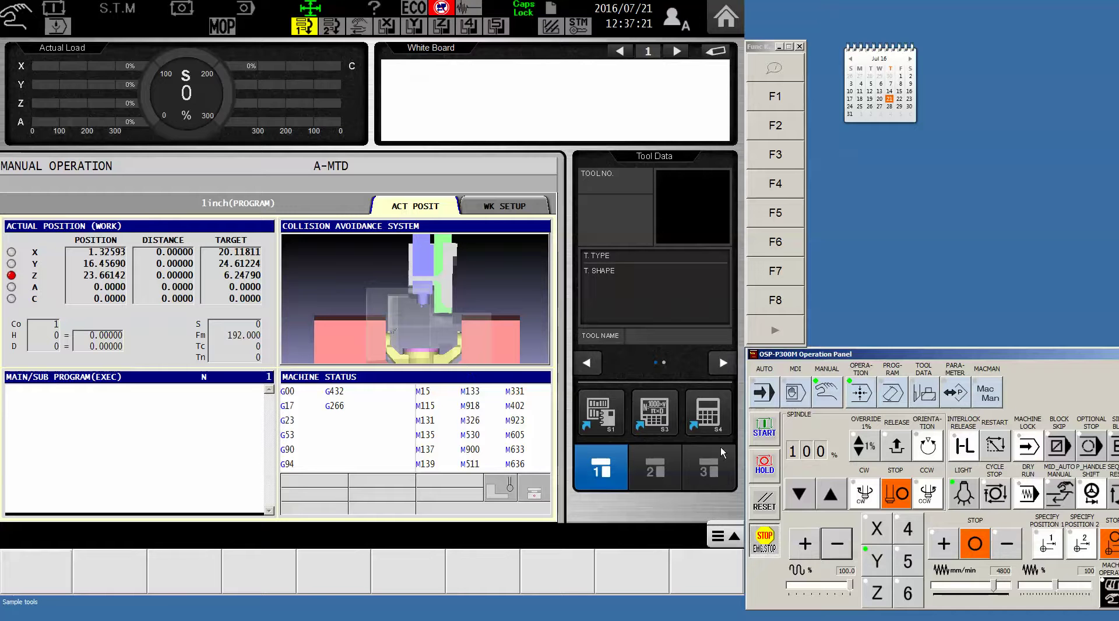
- Execute G30P10 from MDI, bringing Z to 6.24790 and Y to 24.61224
{"action": "left_click", "coordinate": [796, 393]}
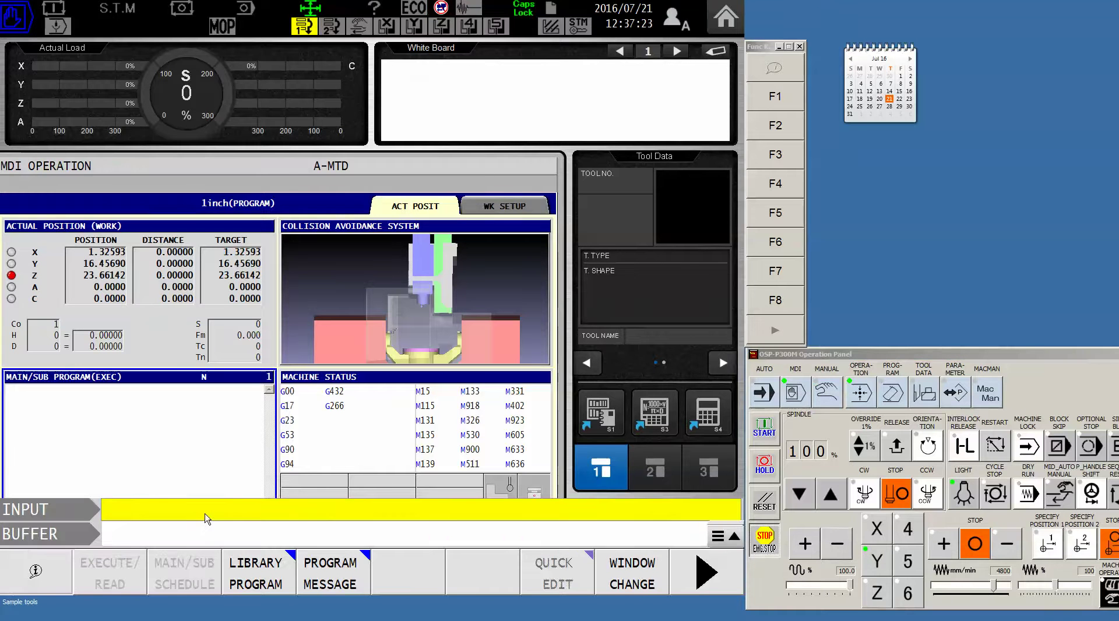
{"action": "type", "text": "G30P10"}
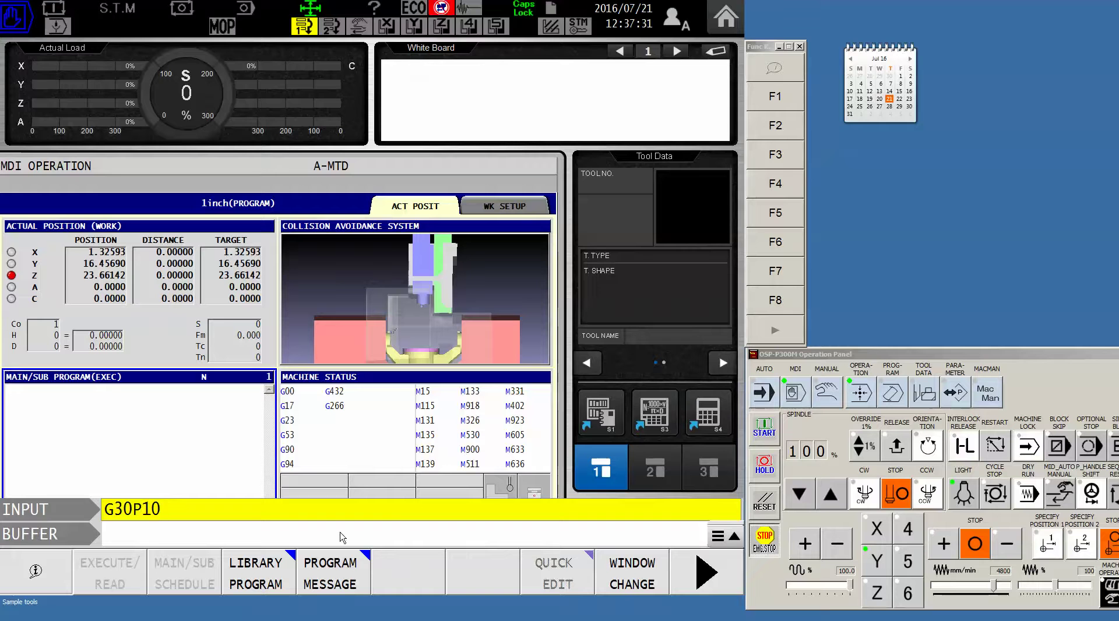
{"action": "key", "text": "Return"}
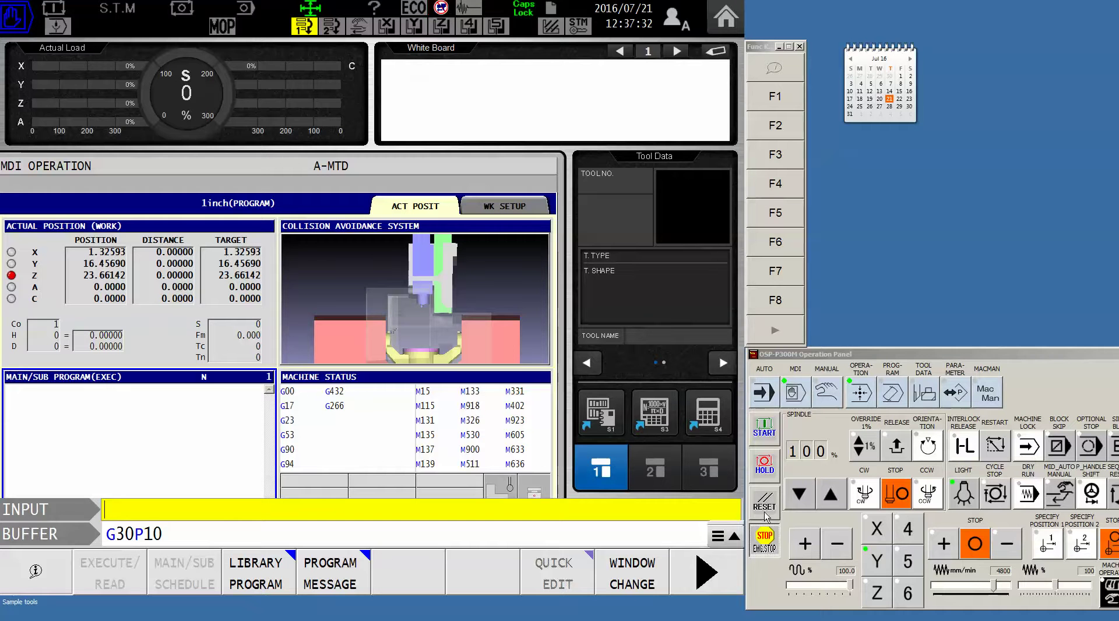
{"action": "left_click", "coordinate": [761, 433]}
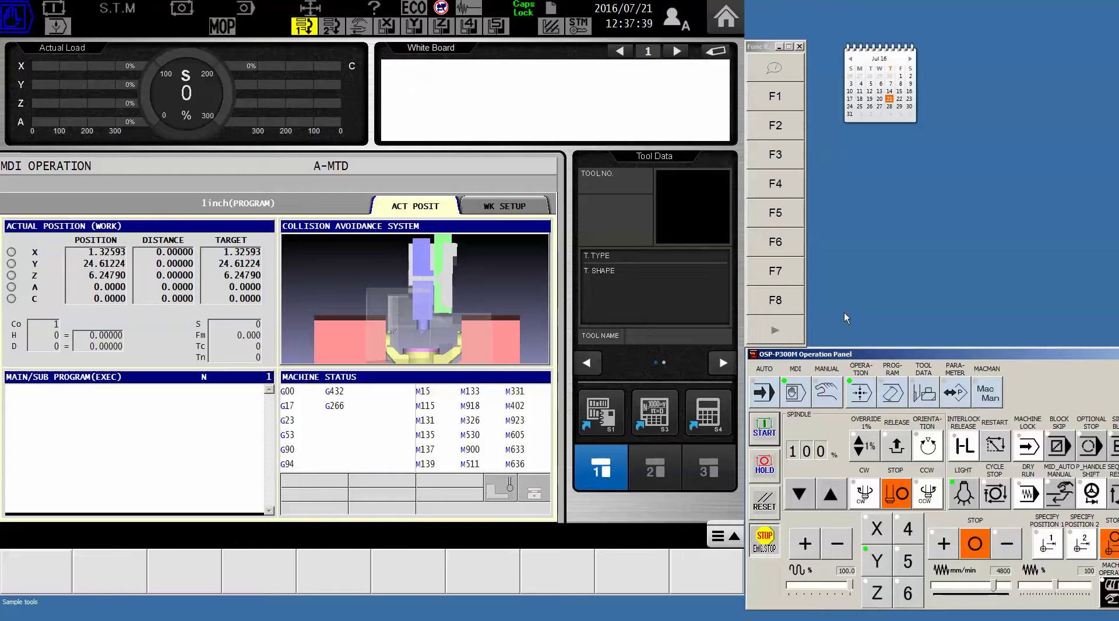
- Reopen the HOME POSITION parameter table to check home position 10's values
{"action": "left_click", "coordinate": [955, 392]}
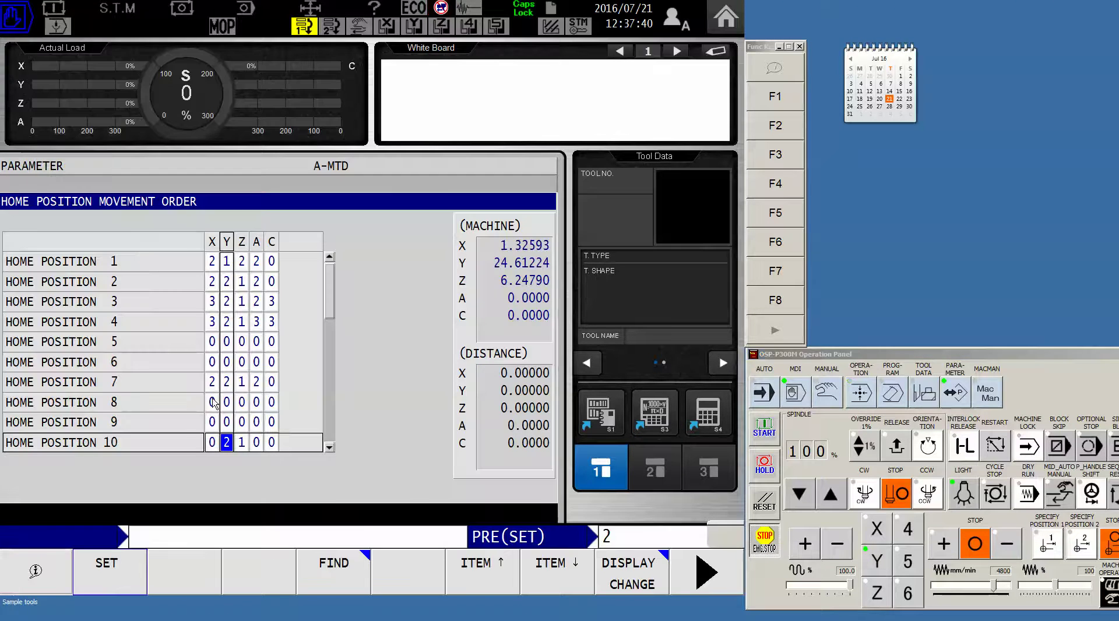
{"action": "left_click", "coordinate": [477, 587]}
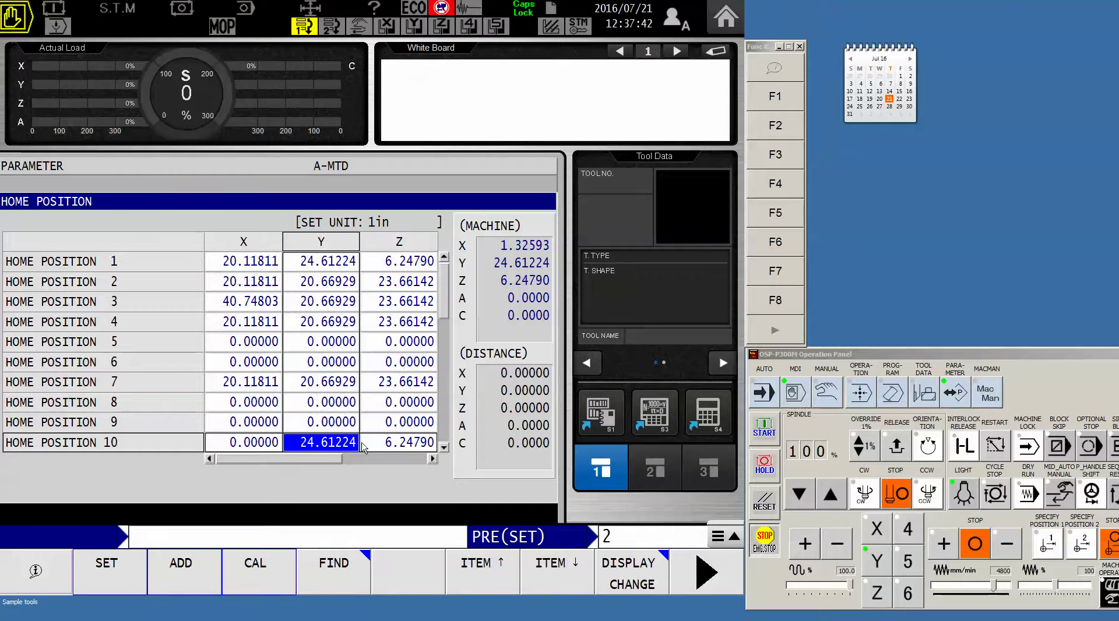